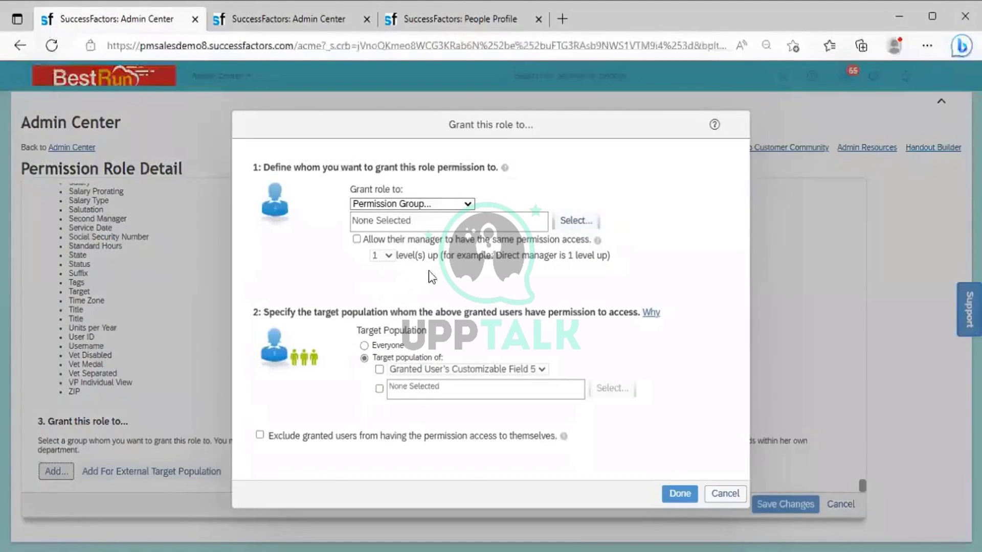
Step: Search the permission groups for BR_Leadership and select BR_Leadership Team as the group to grant the role to
left_click(467, 205)
left_click(467, 214)
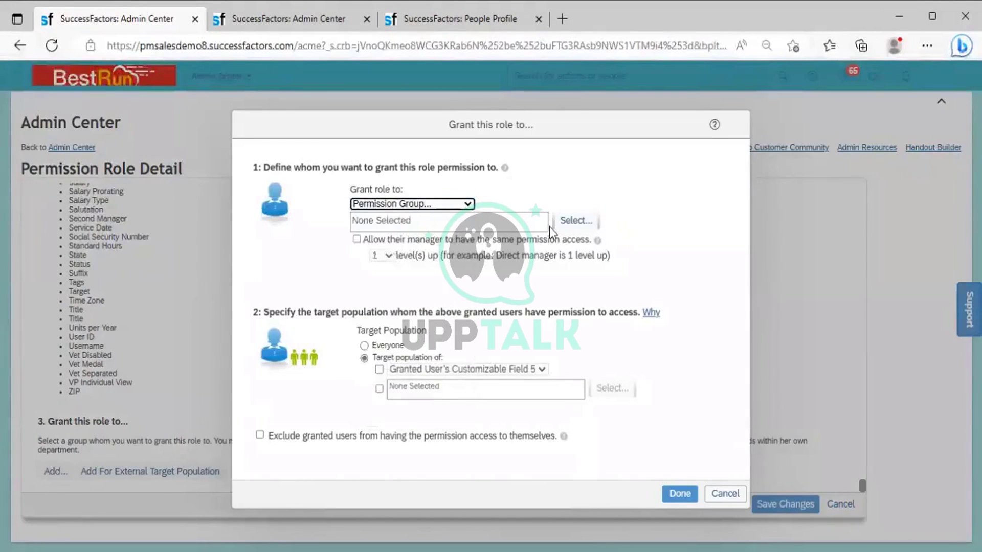
left_click(581, 232)
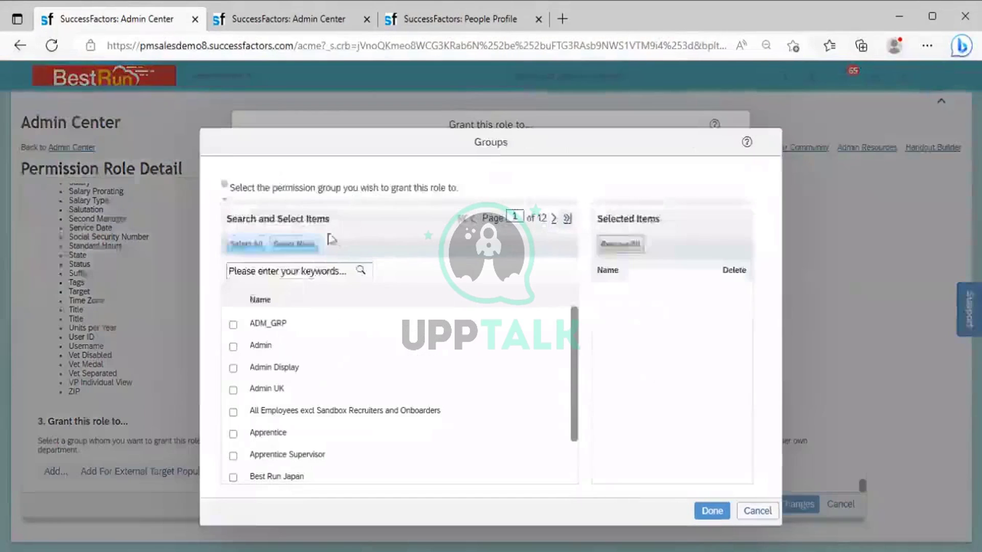
left_click(285, 269)
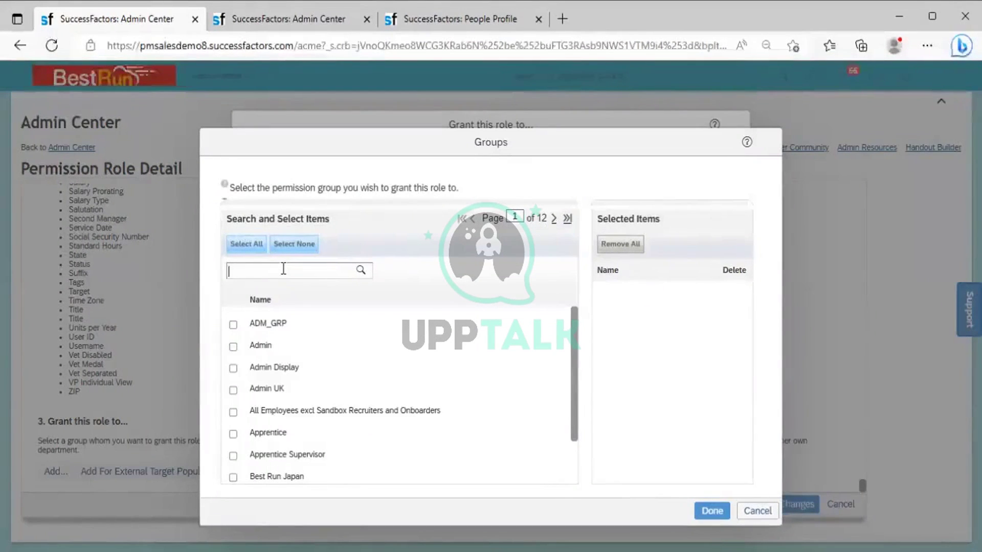
type("BR_Leadership")
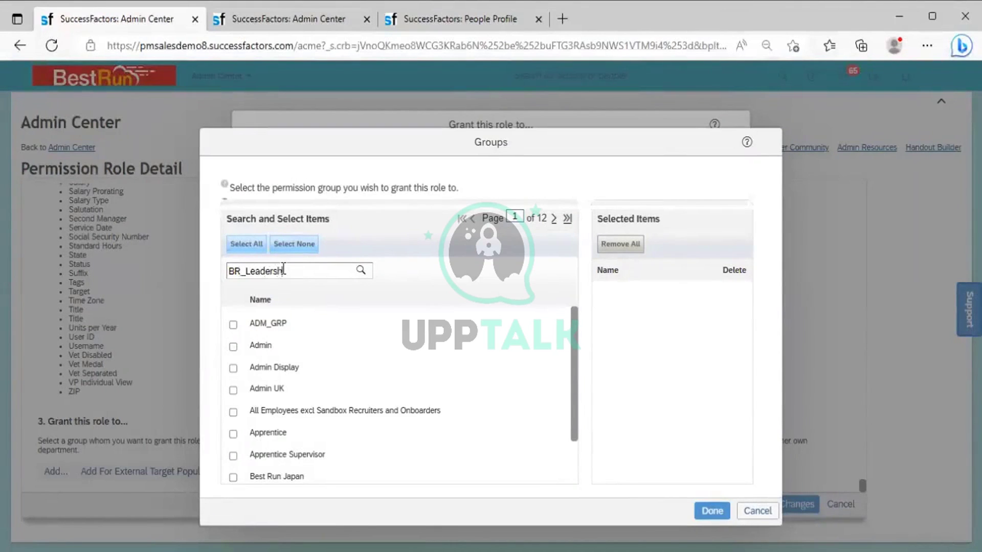
left_click(358, 269)
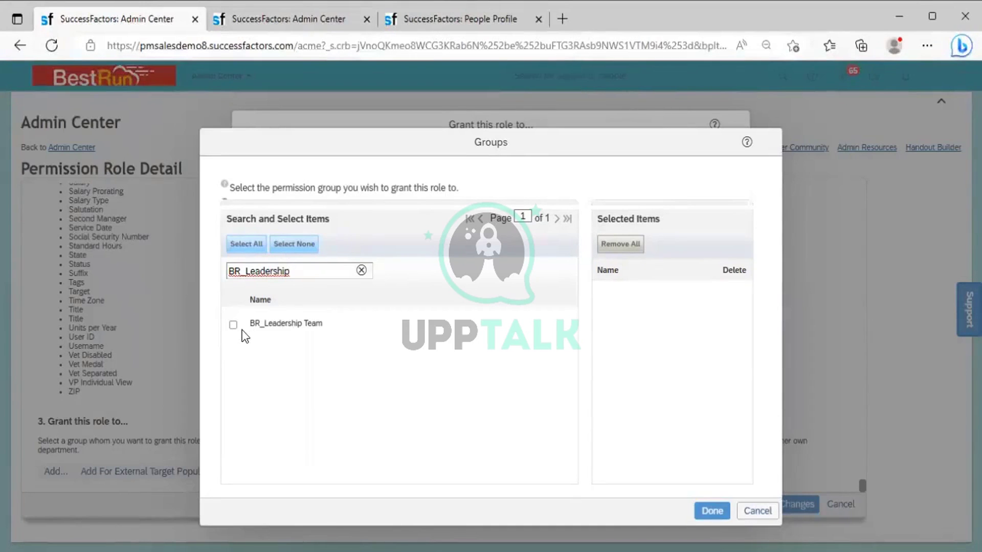
left_click(233, 326)
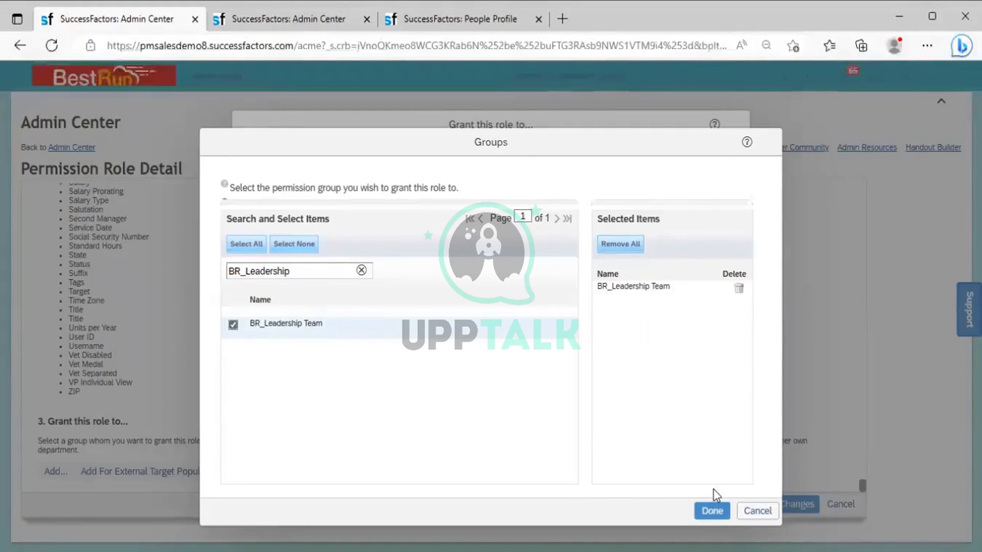
left_click(712, 511)
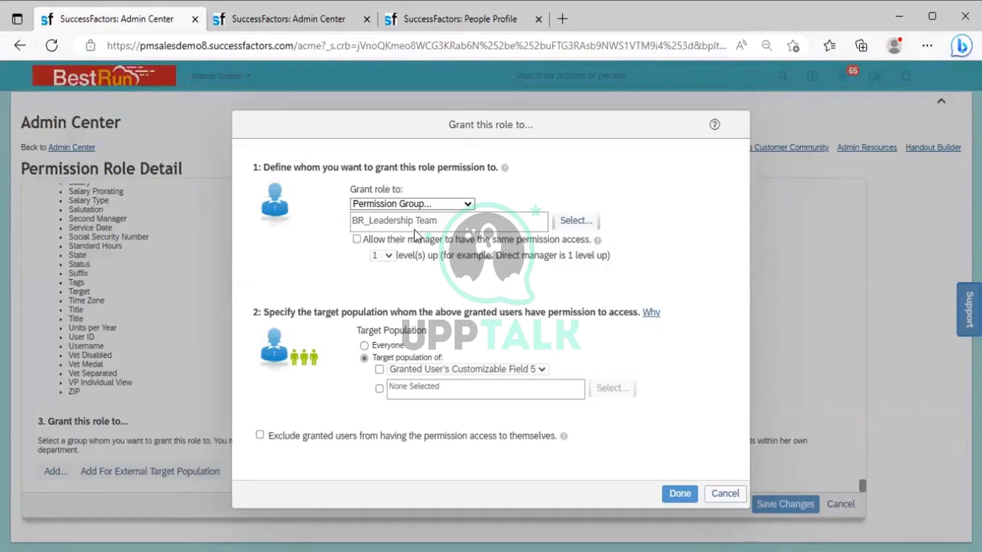
Step: Set the role's target population to Everyone and confirm the grant
left_click(379, 369)
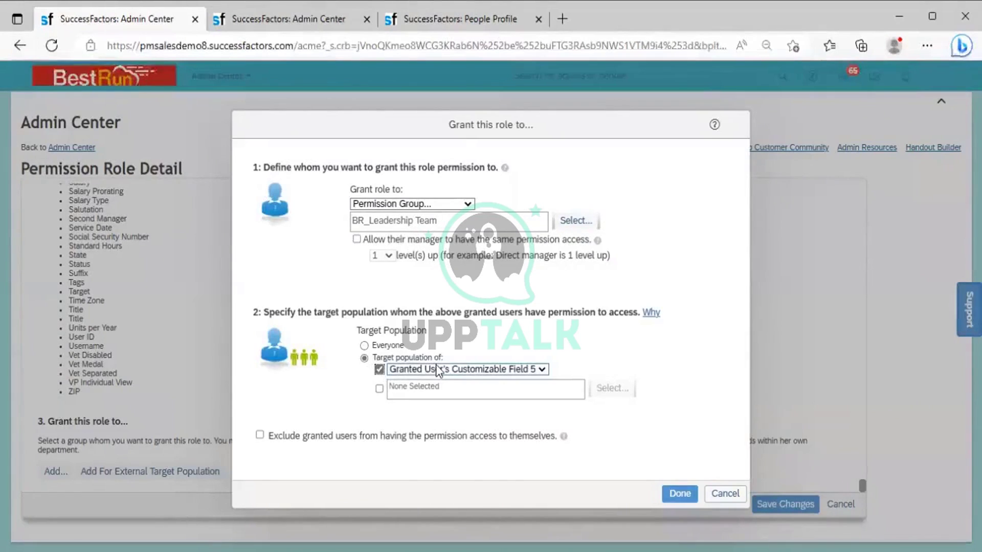
left_click(438, 369)
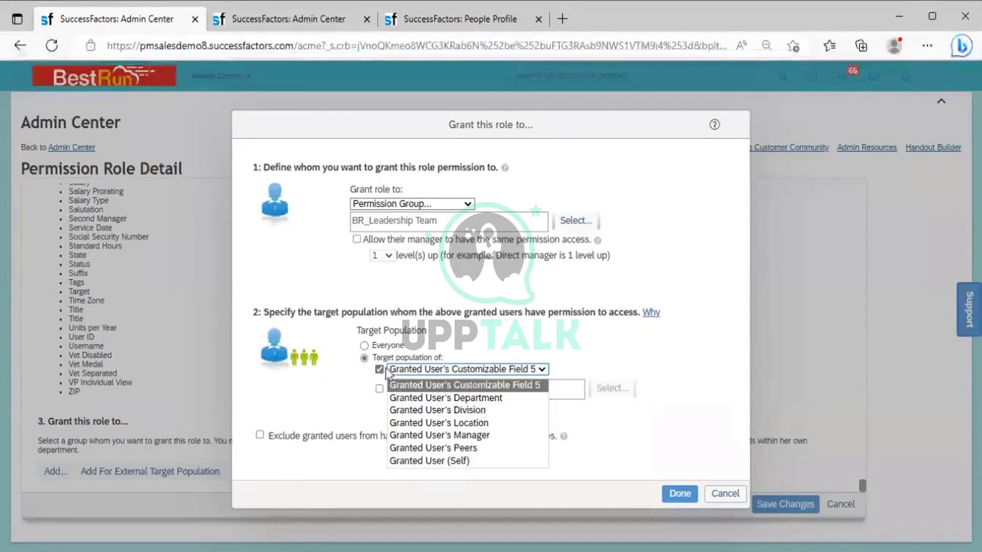
left_click(364, 347)
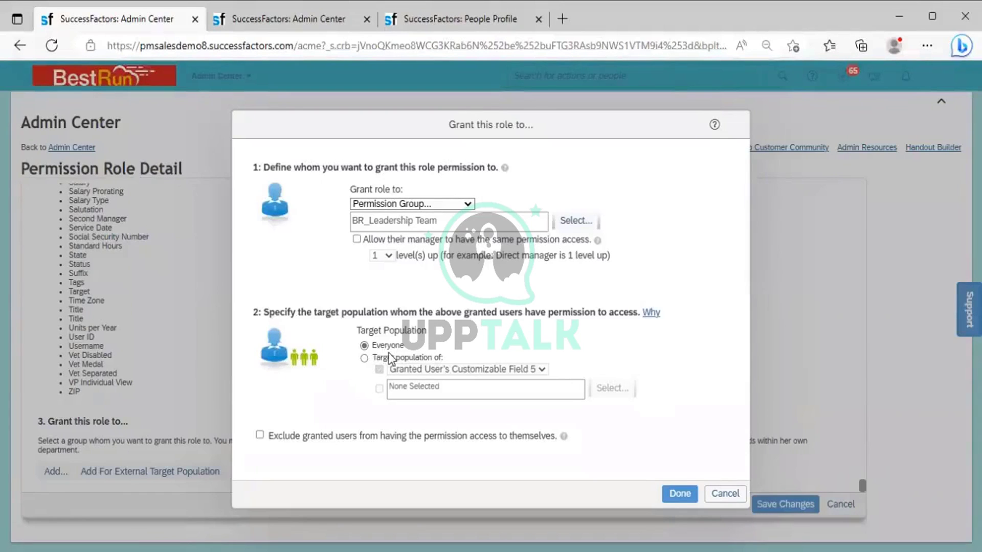
left_click(708, 495)
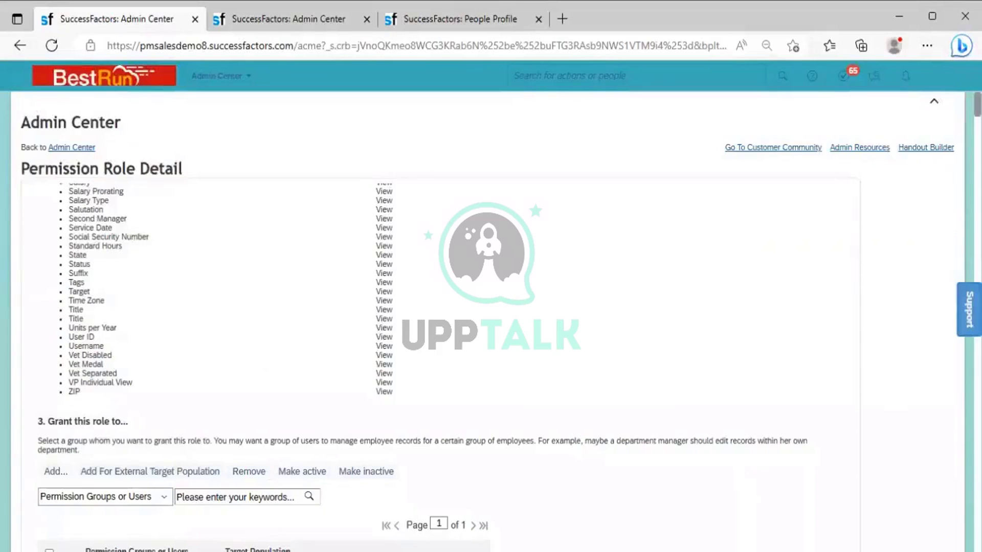
Step: Review the BR_Leadership Team role's name, description, permission settings and granted group
scroll(440, 317, "down", 3)
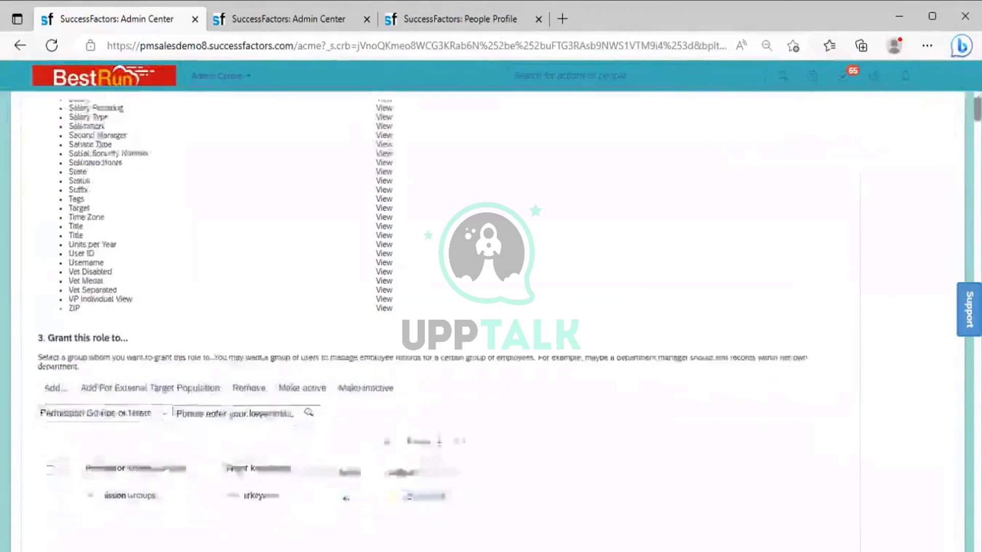
scroll(274, 358, "down", 1)
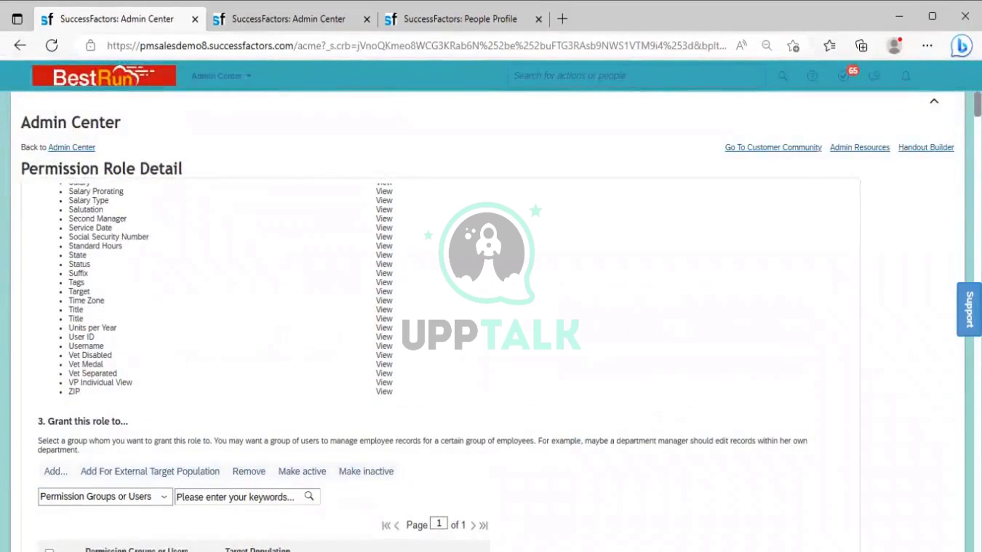
scroll(491, 327, "down", 5)
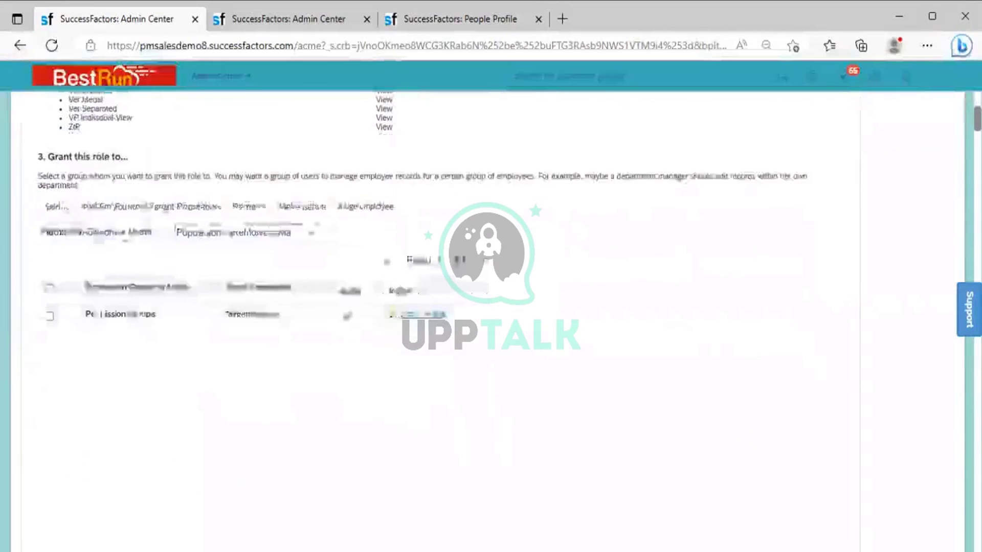
scroll(491, 327, "up", 5)
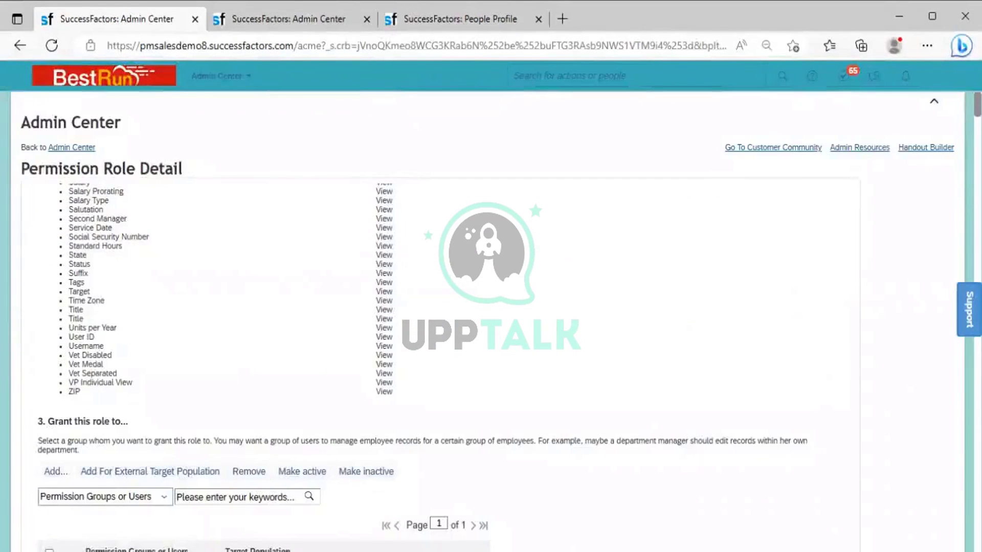
scroll(857, 216, "up", 20)
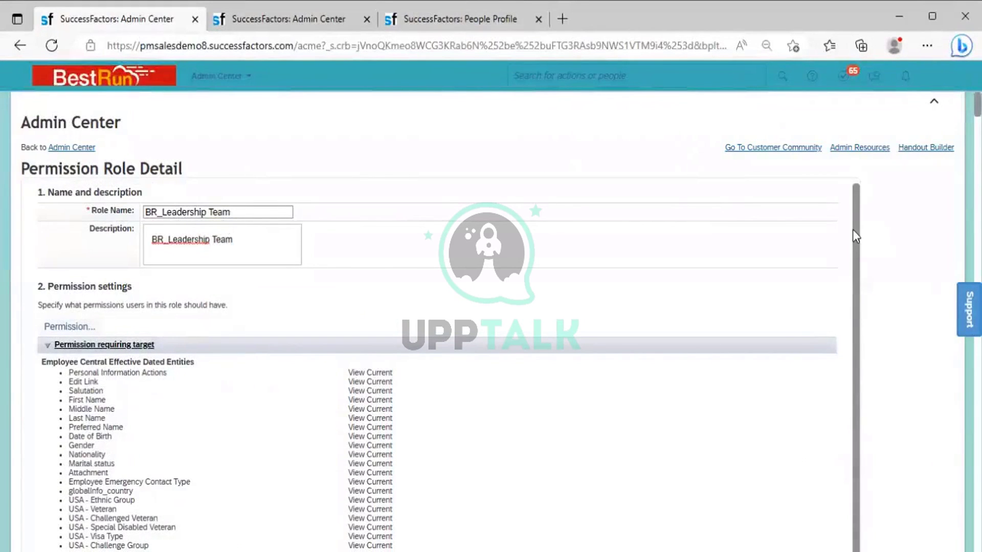
scroll(843, 387, "down", 1)
scroll(844, 394, "down", 5)
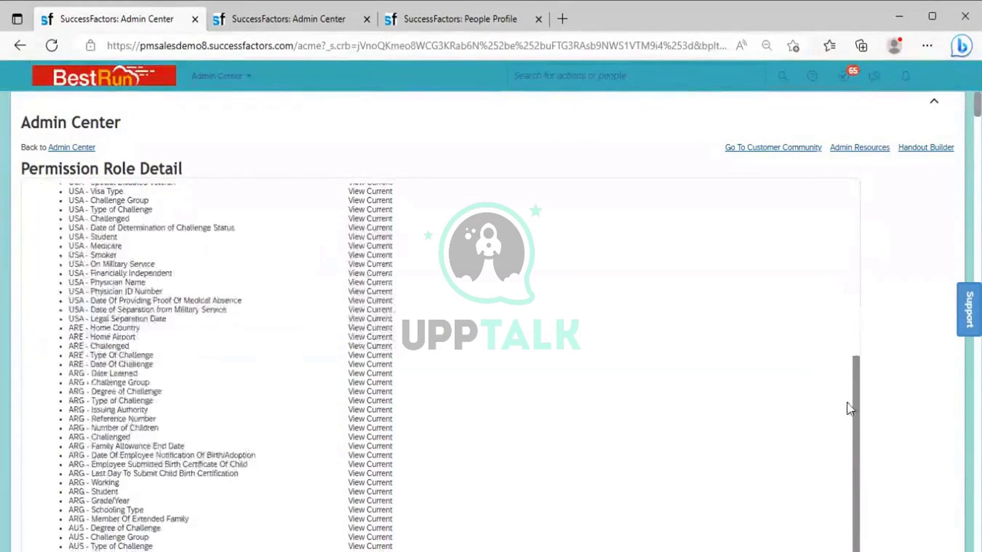
scroll(847, 403, "up", 6)
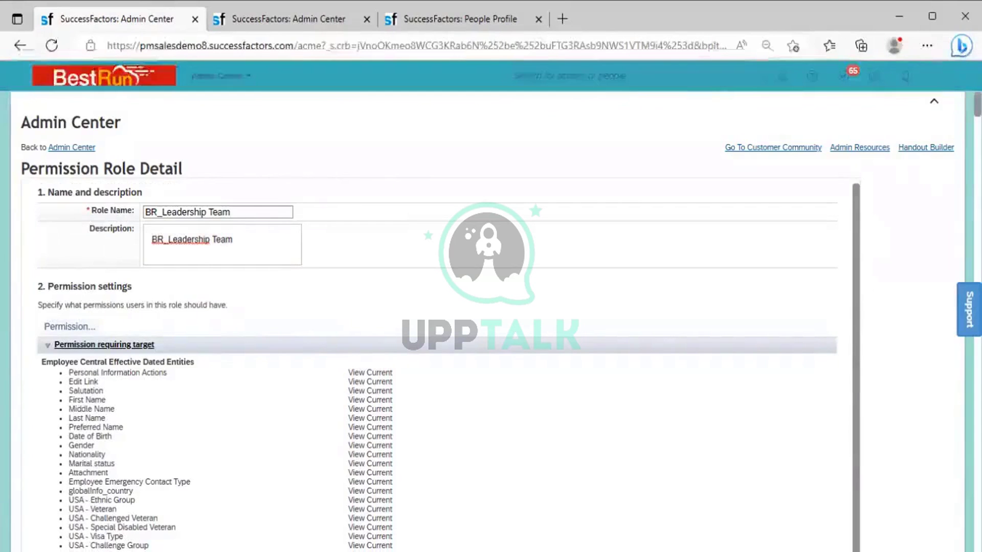
scroll(440, 322, "down", 10)
scroll(440, 322, "down", 20)
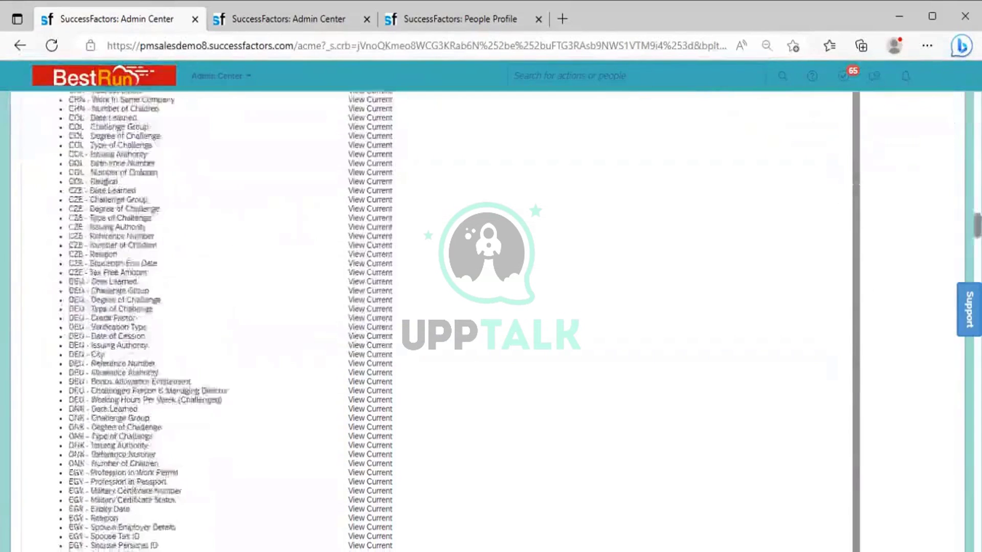
scroll(439, 322, "down", 20)
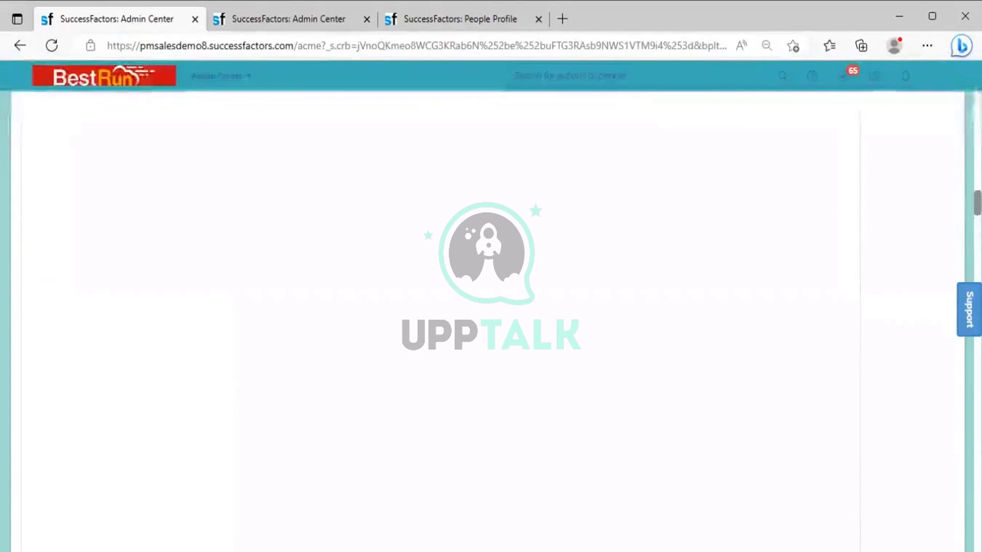
Step: Check the role's grant entry and save the changes to the permission role
left_click_drag(978, 142, 978, 122)
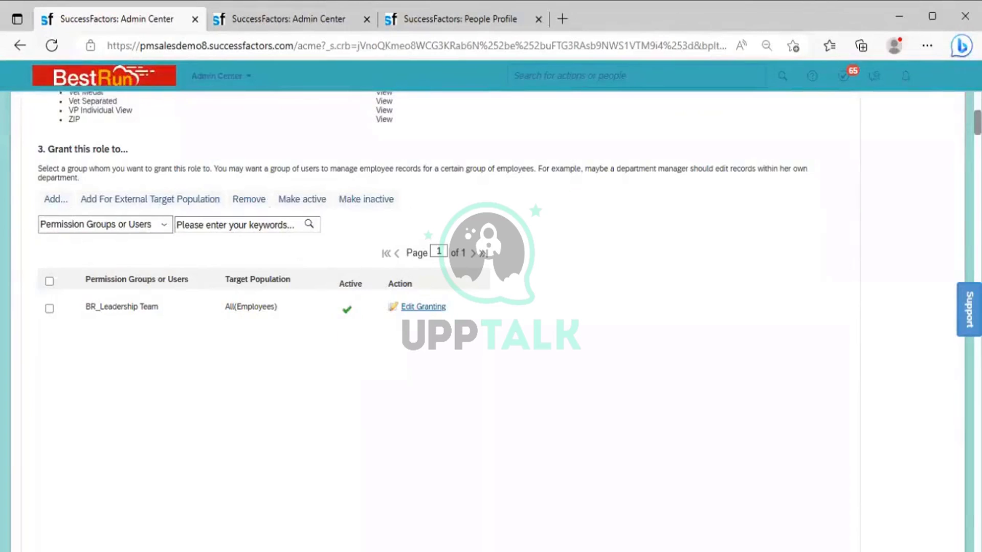
left_click_drag(977, 123, 978, 545)
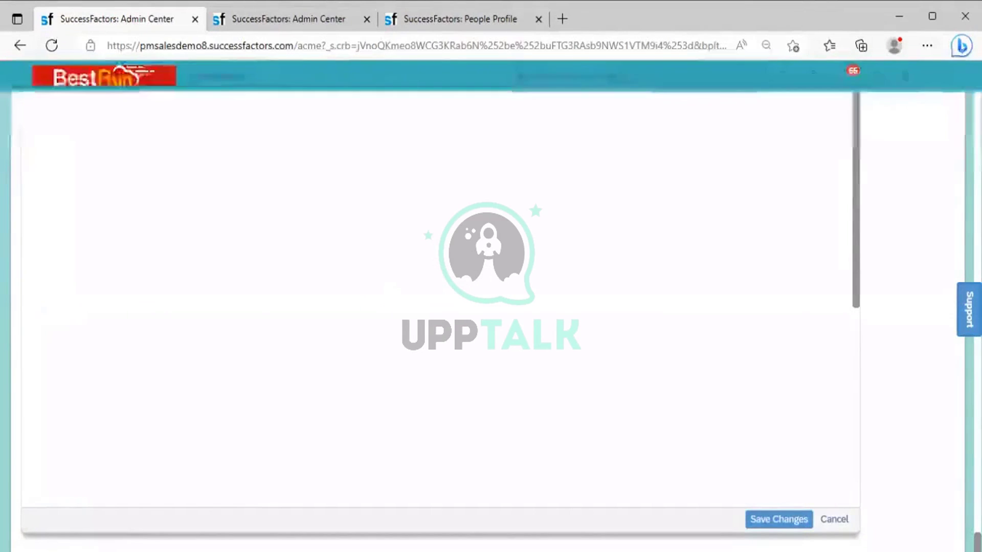
left_click(796, 520)
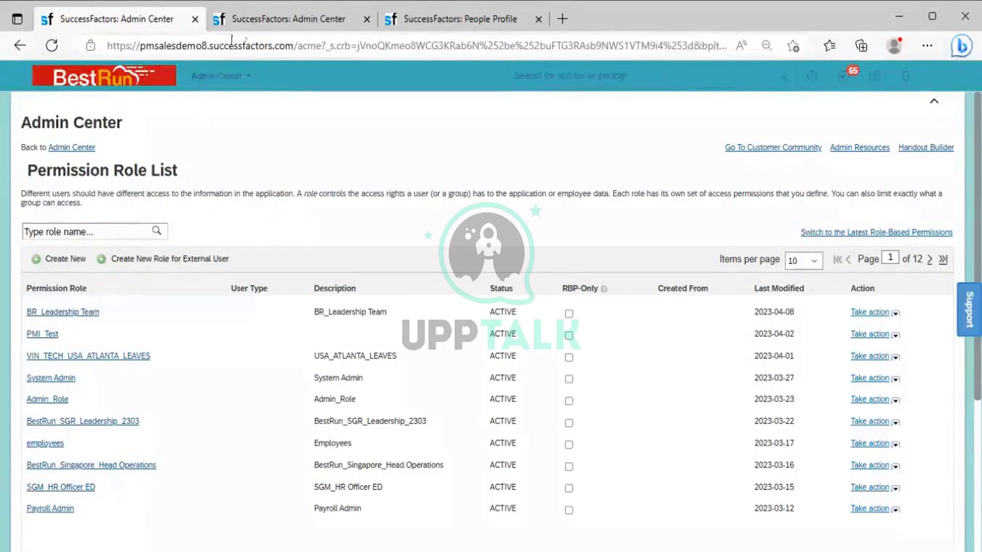
Step: Open the BR_Leadership Team permission group and examine its granted permission roles and its definition
left_click(277, 21)
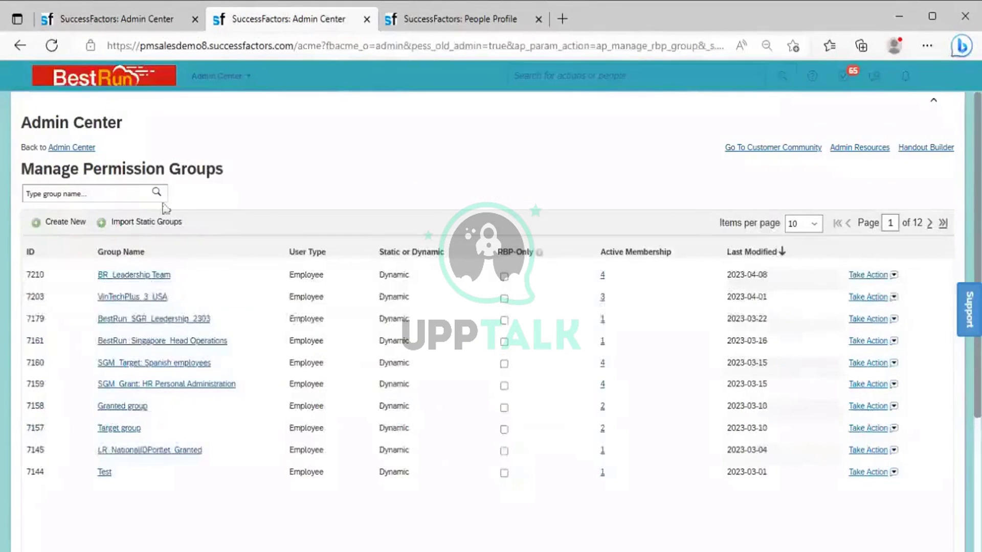
left_click(141, 276)
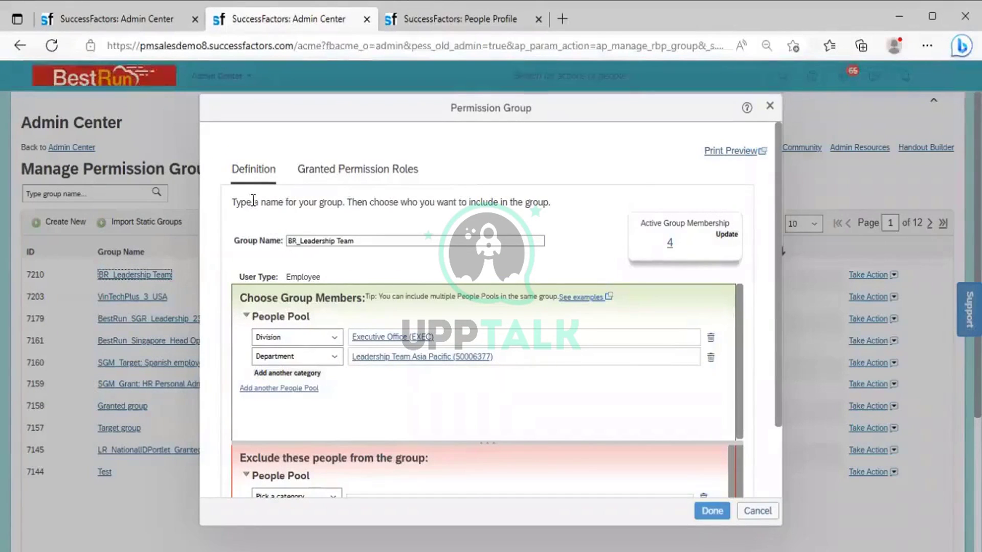
left_click(335, 179)
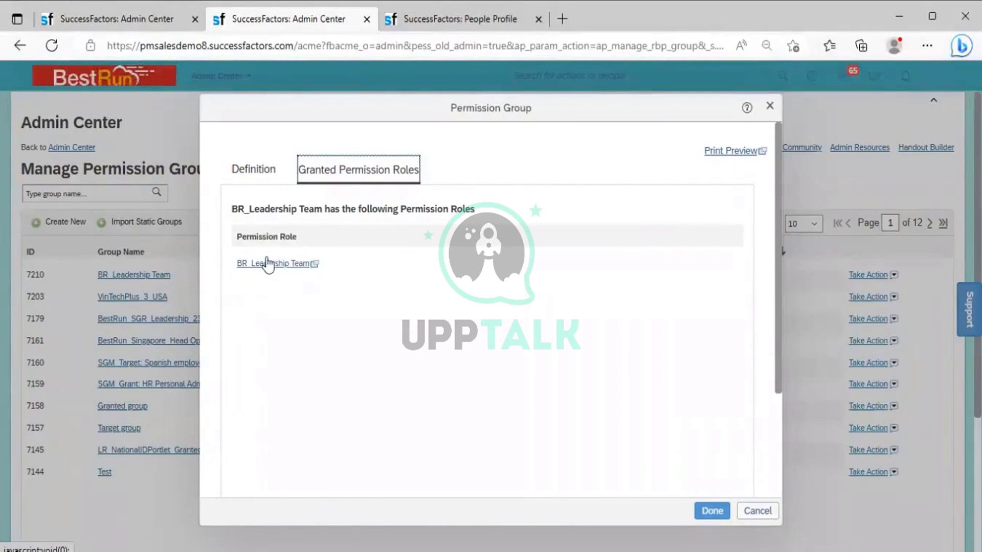
left_click(246, 173)
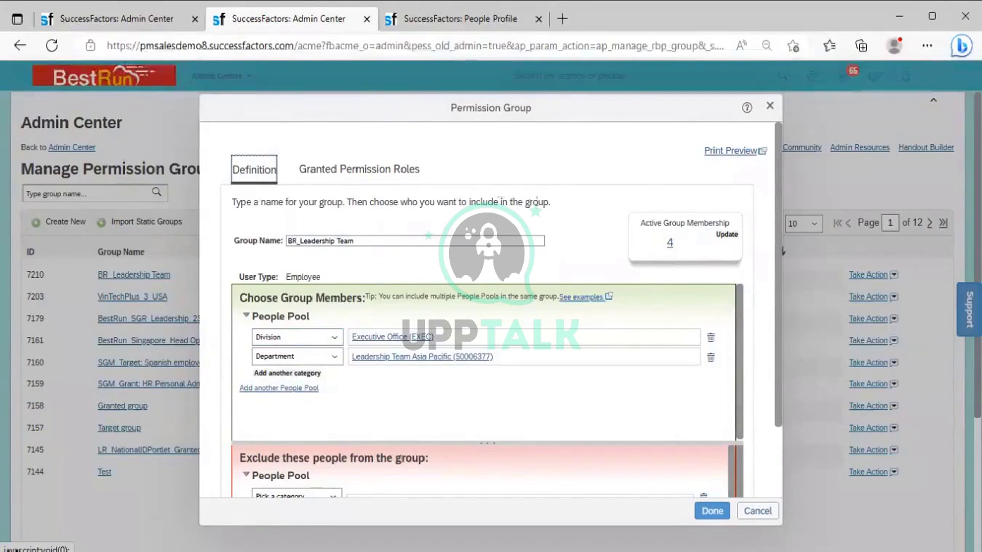
Step: Check the permission role list, and open the active membership list of the BR_Leadership Team group
left_click(118, 24)
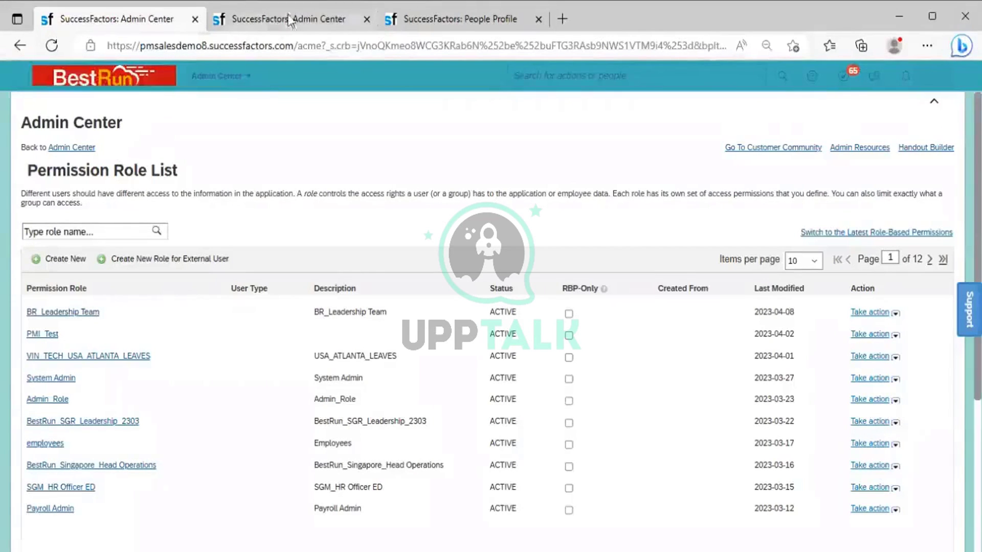
left_click(289, 21)
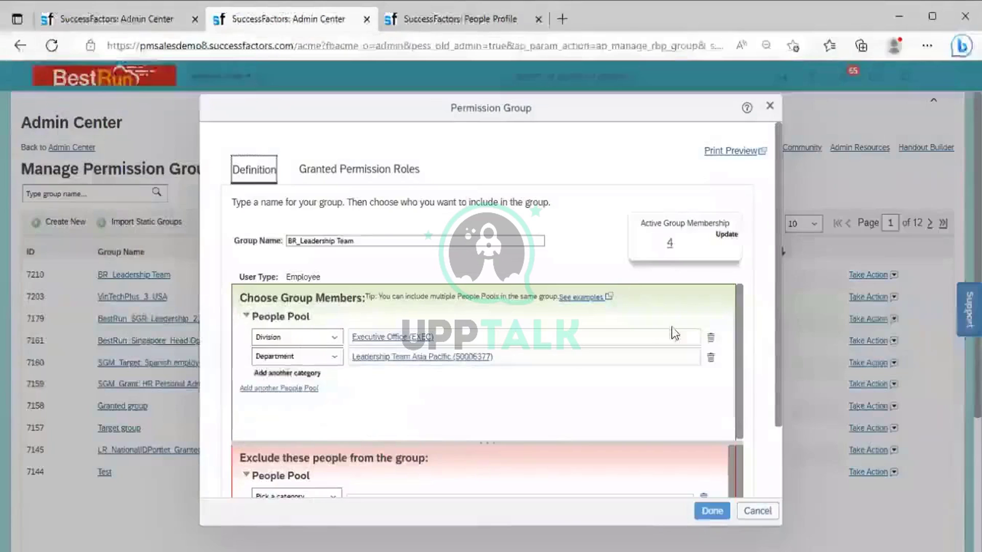
left_click(670, 242)
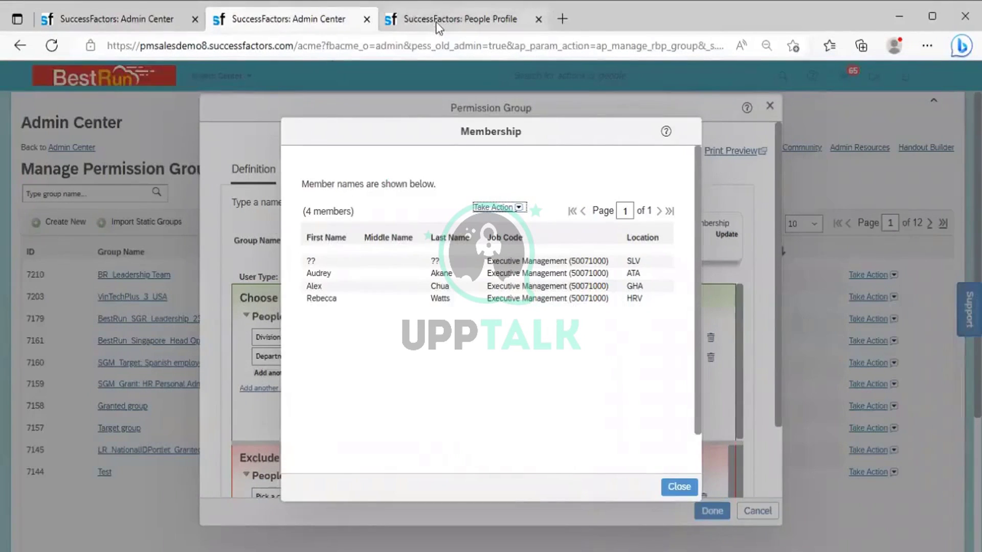
Step: Compare the division and department in the employee's People Profile with the permission group's member list
mouse_move(436, 21)
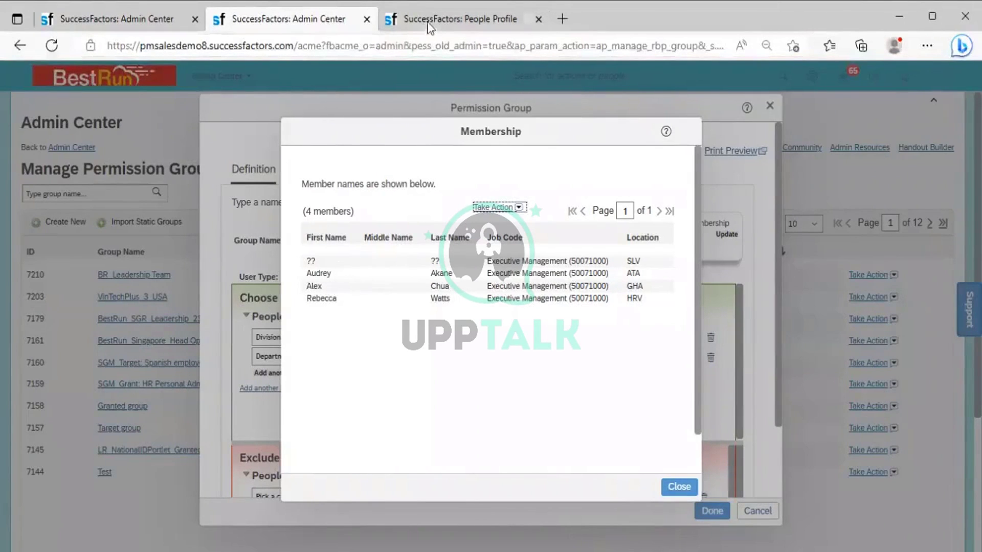
left_click(428, 22)
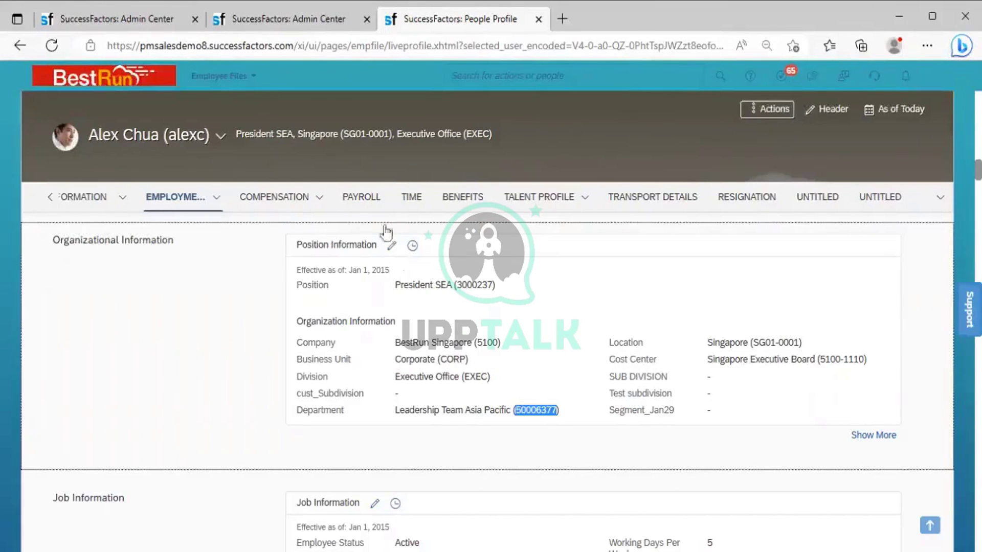
left_click(296, 23)
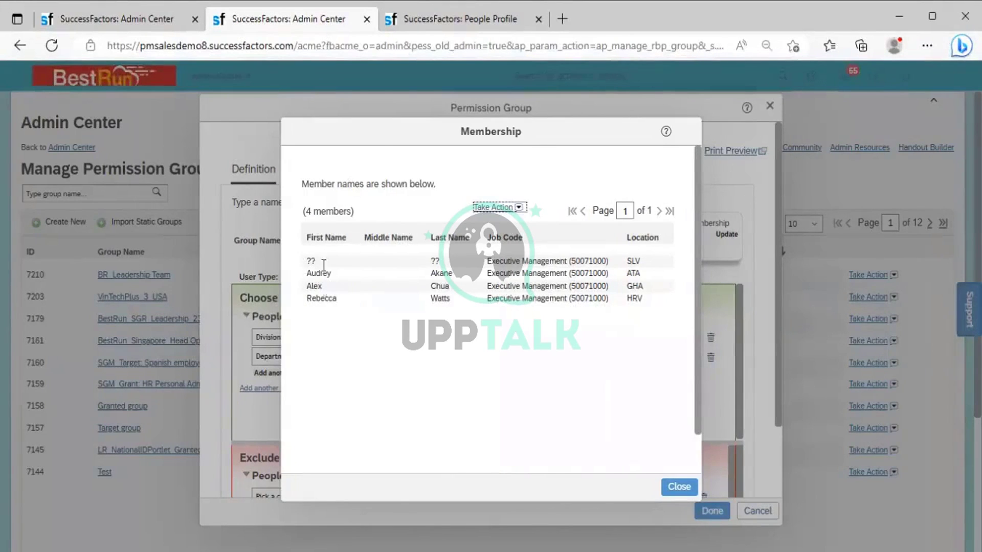
left_click(435, 9)
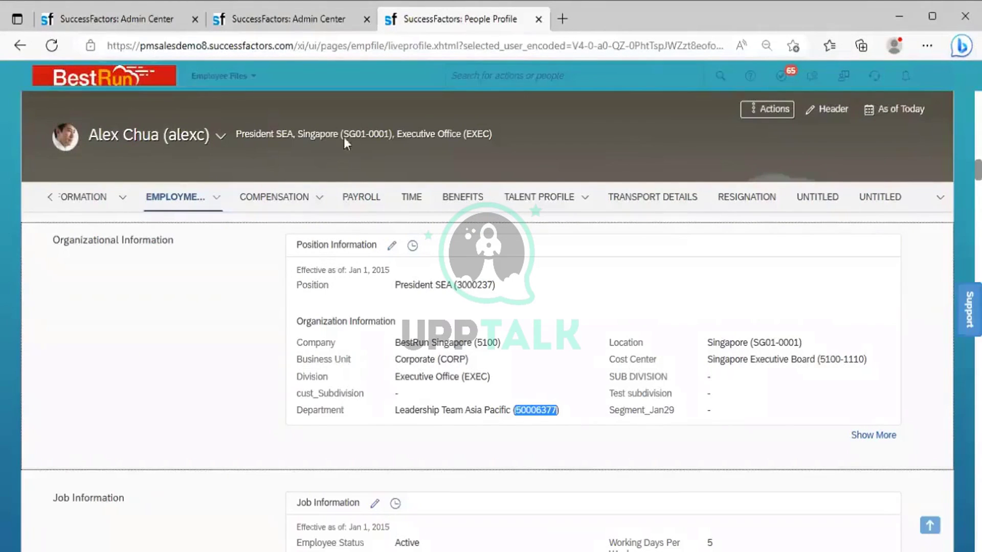
Step: Return to the BR_Leadership Team permission group and review its definition and active membership list
left_click(288, 13)
left_click(518, 207)
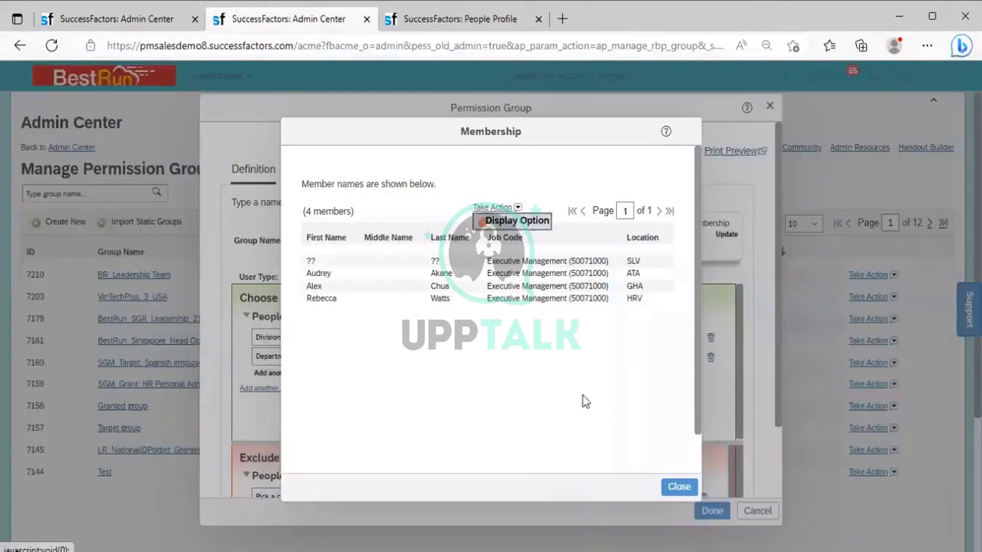
left_click(671, 486)
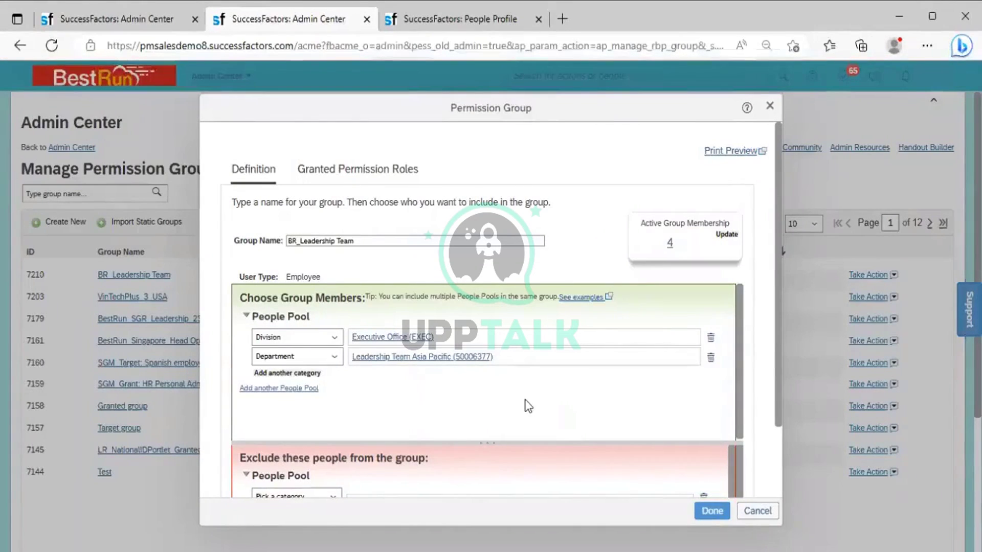
left_click(670, 242)
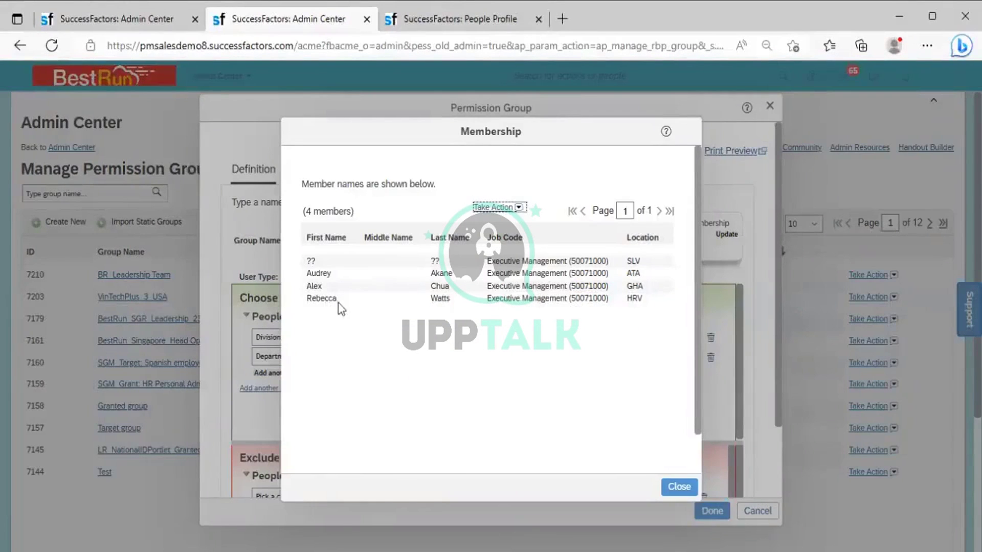
left_click(518, 207)
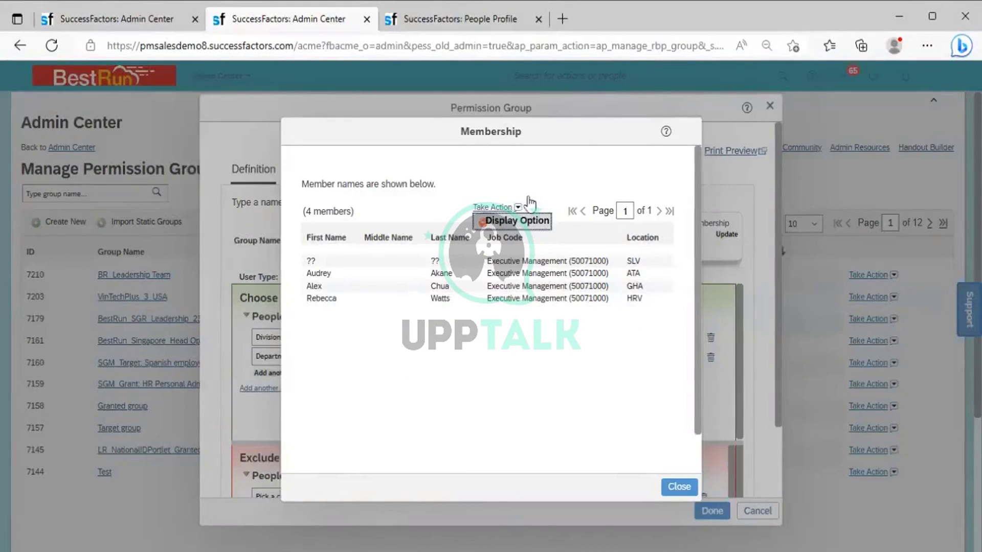
Step: Start a proxy session as the group member who is President Australia, selecting that employee as the target user
left_click(443, 20)
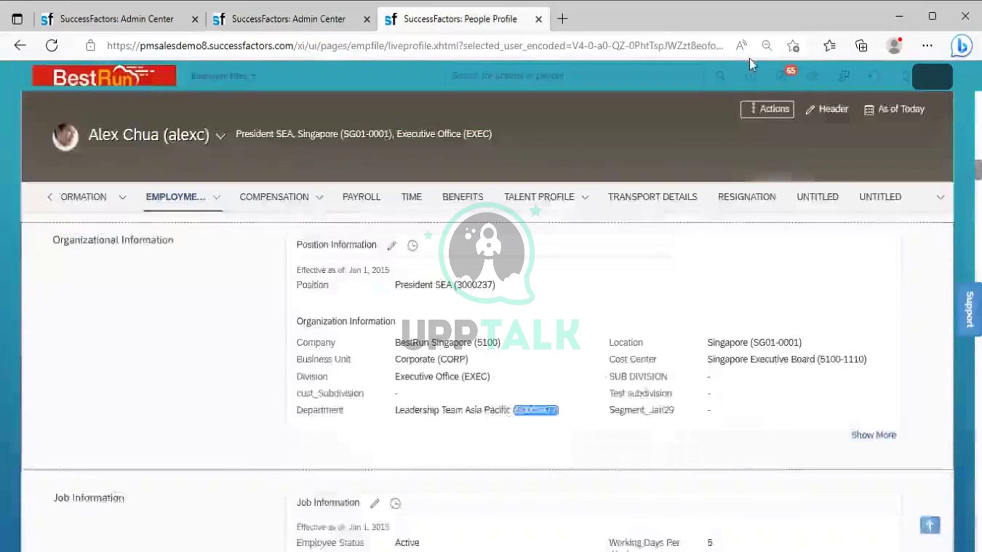
left_click(937, 88)
left_click(878, 143)
type("Rebe")
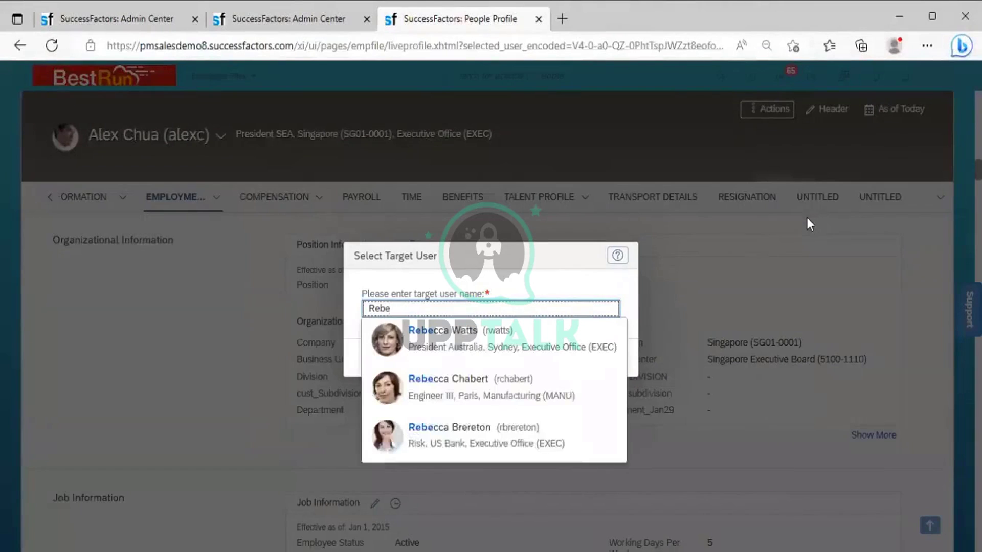
left_click(525, 347)
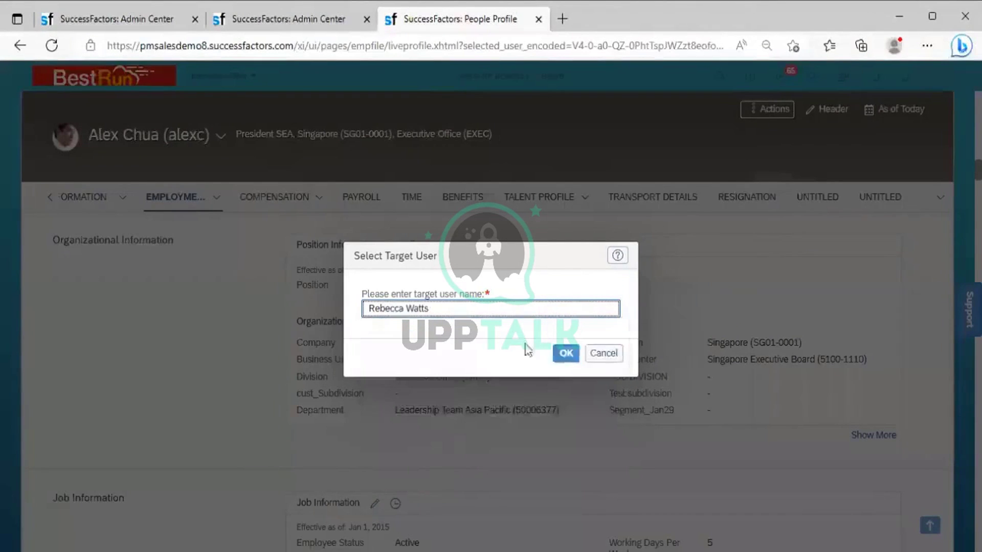
left_click(566, 354)
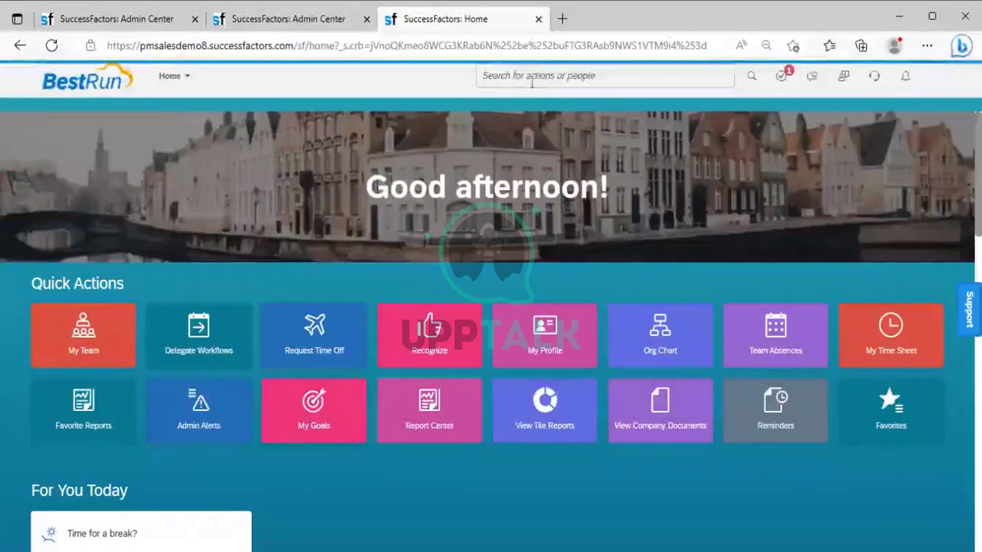
Step: Search for the President SEA employee by first name and open that employee's People Profile
left_click(520, 76)
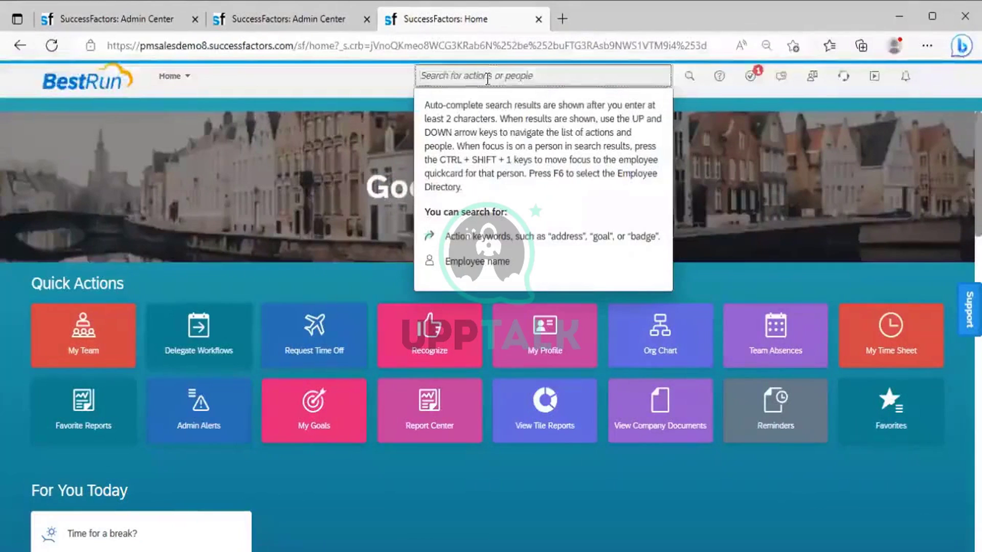
type("alex")
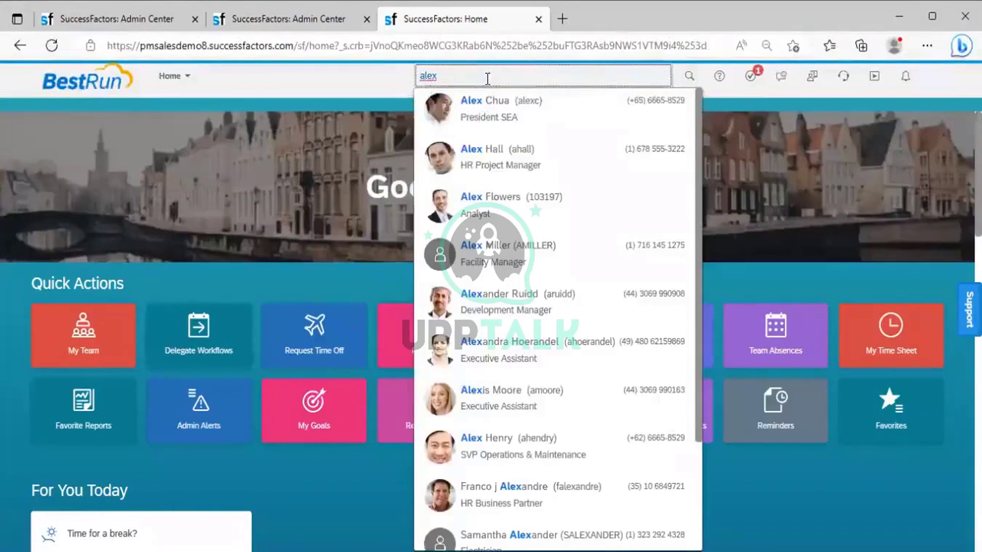
left_click(484, 102)
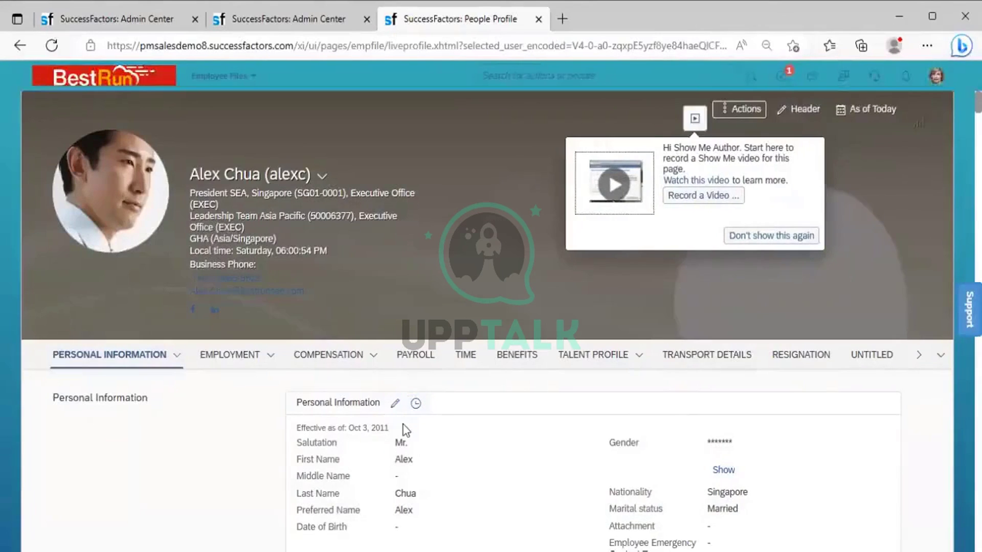
Step: Open the account options for switching the proxied user
left_click(935, 76)
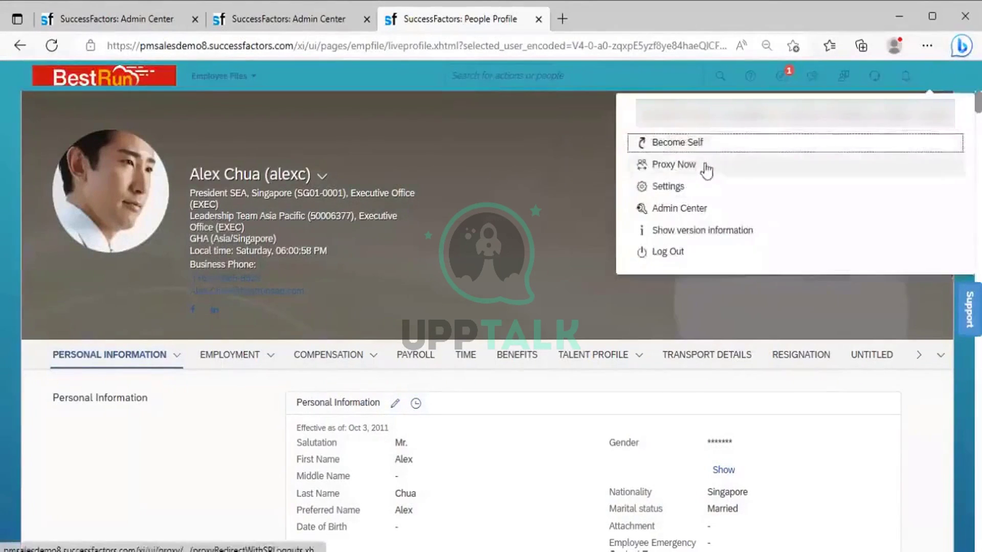